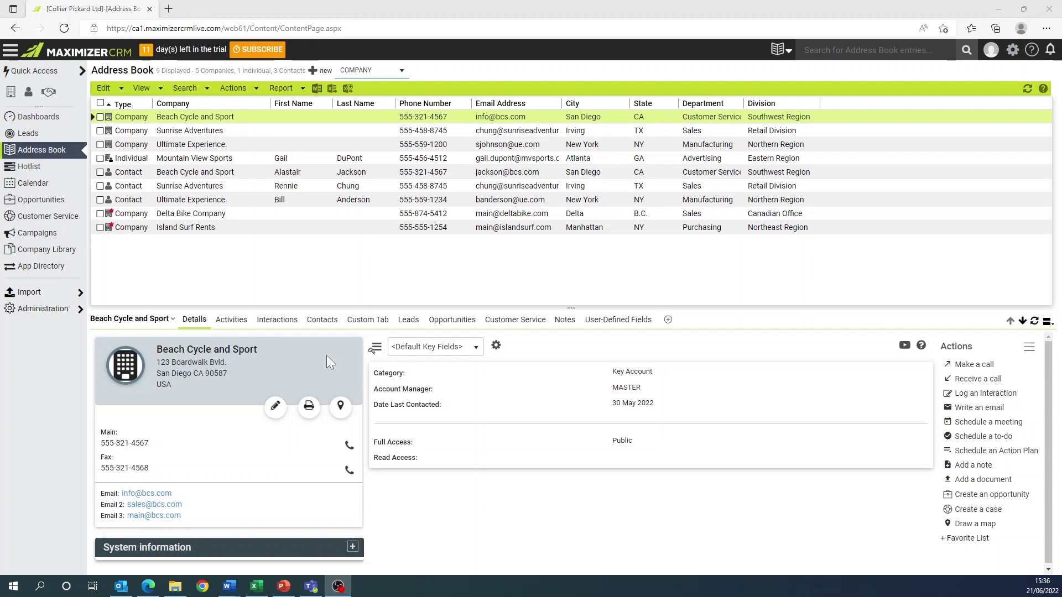
Step: Scroll through Beach Cycle and Sport's interaction history, then return to its Details
left_click(277, 321)
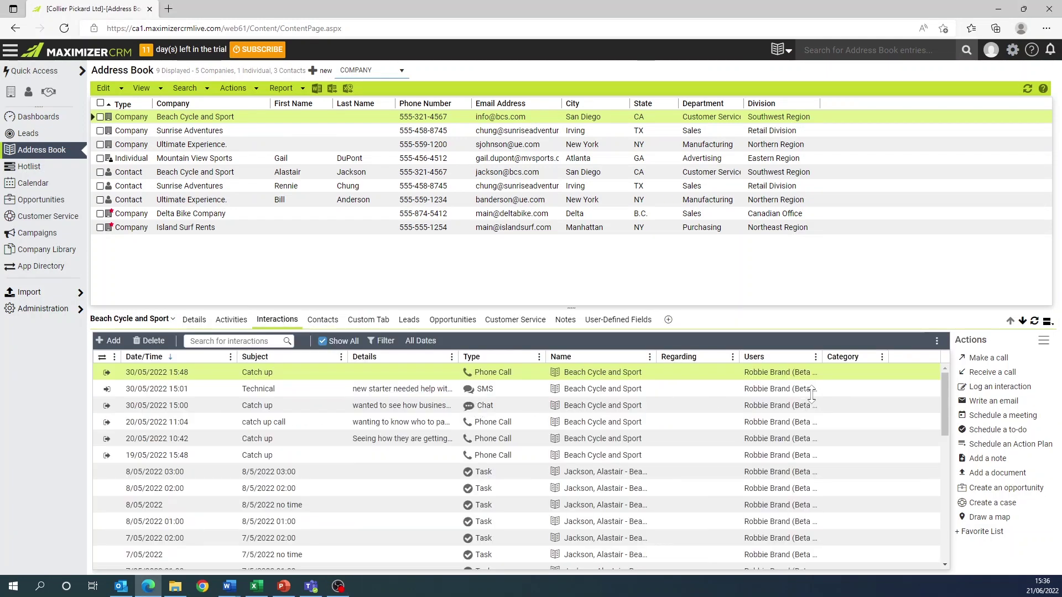
mouse_move(811, 394)
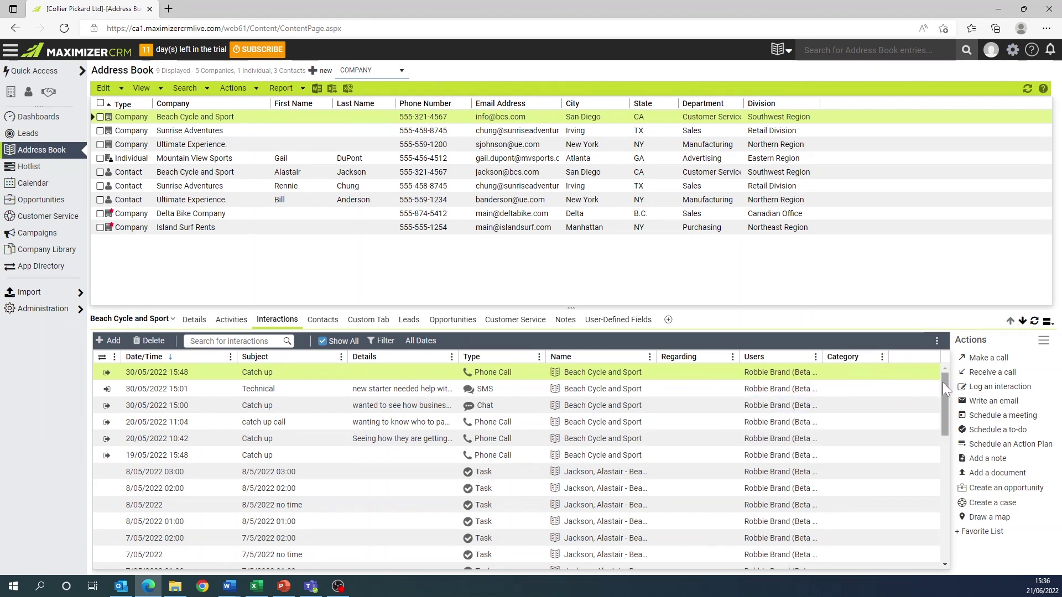
left_click_drag(943, 382, 938, 510)
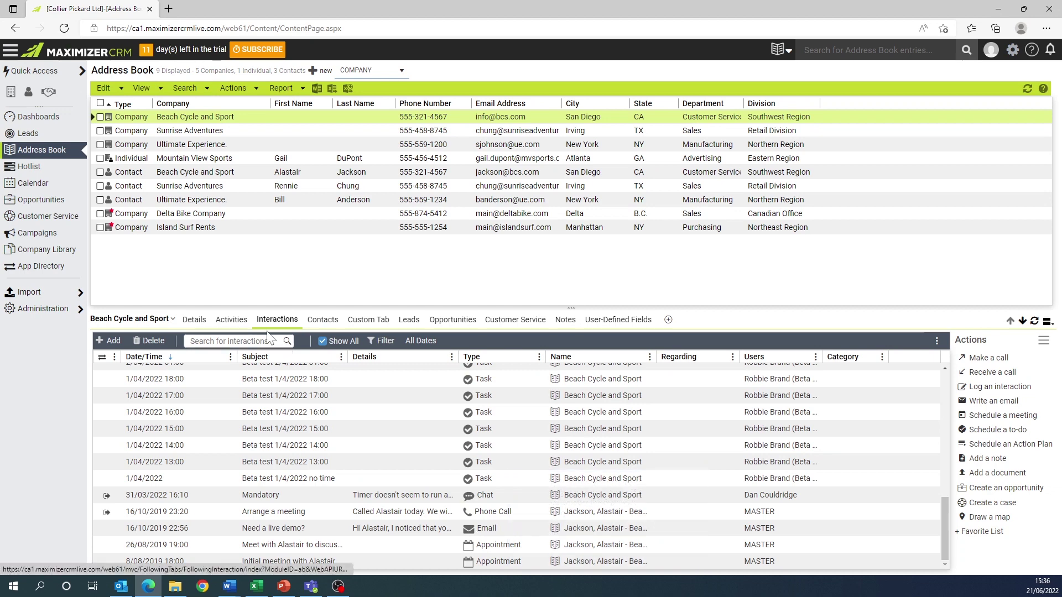
left_click(193, 320)
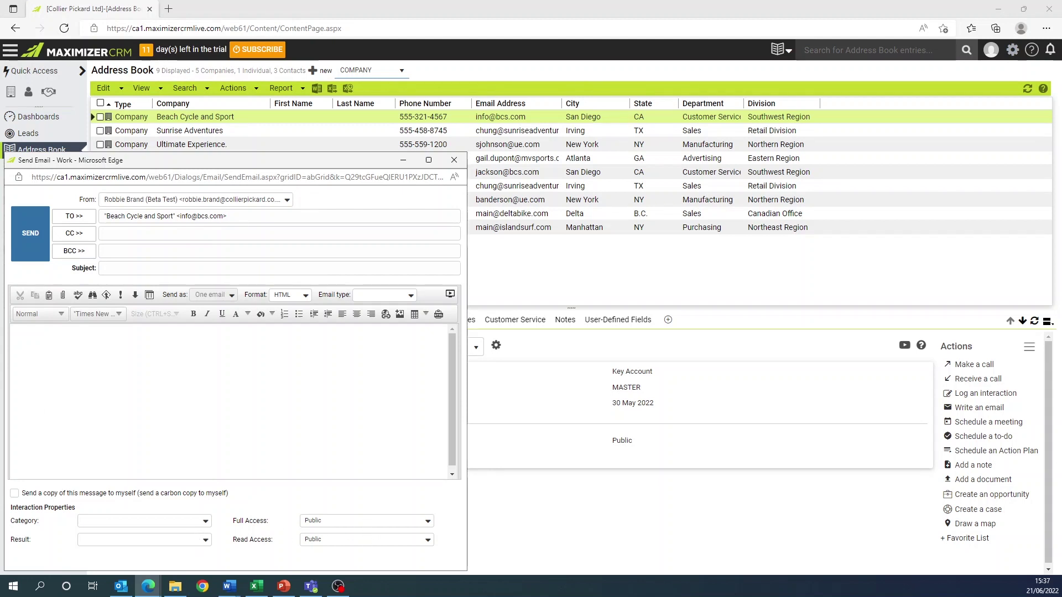
Step: Close the Send Email window without sending
left_click(455, 160)
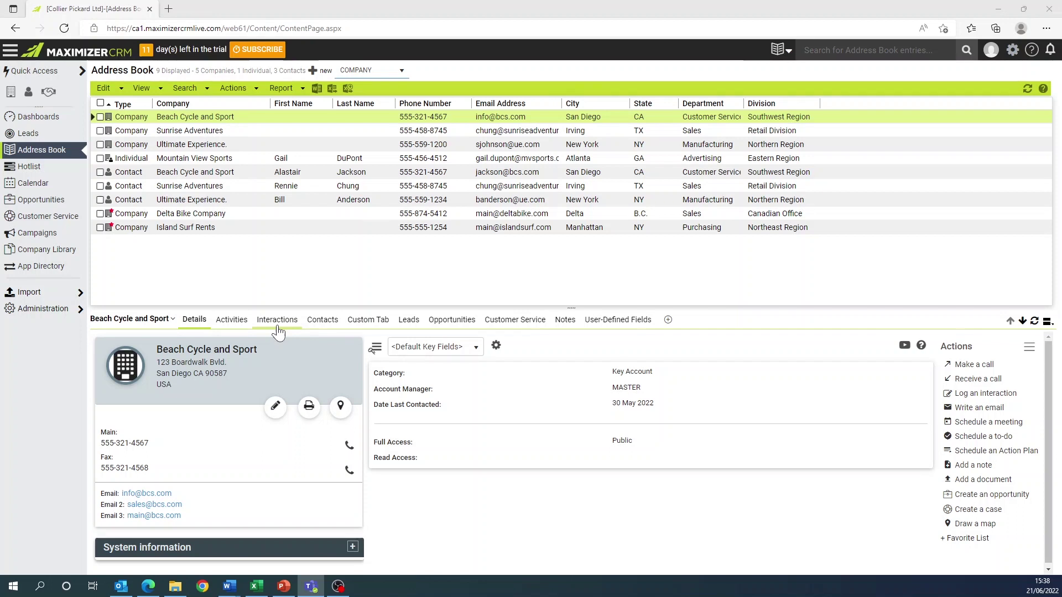
Step: Review the Edit > Default Interaction settings and cancel without changes
left_click(104, 89)
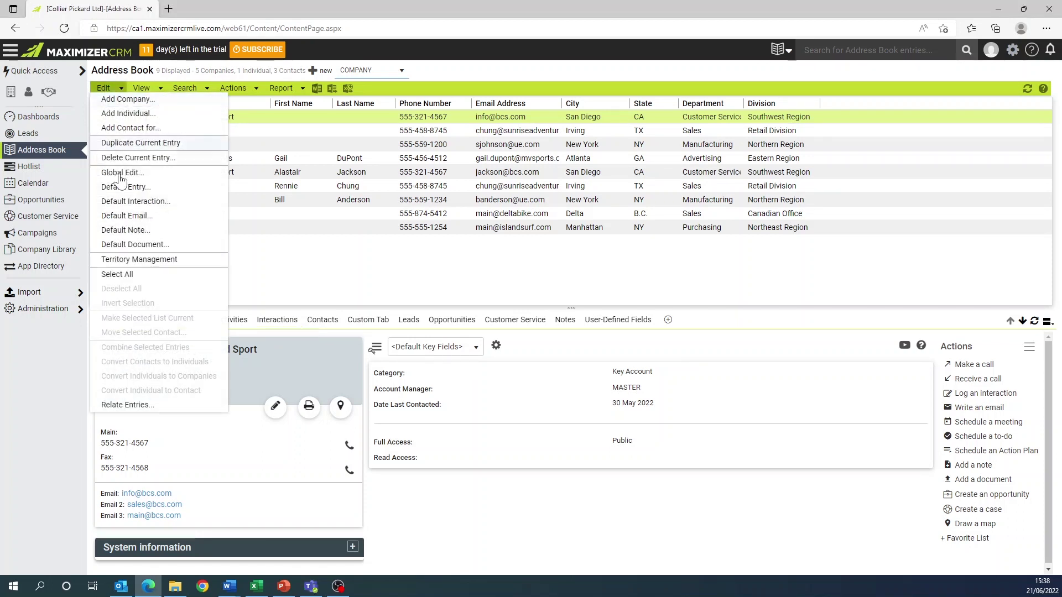
left_click(142, 203)
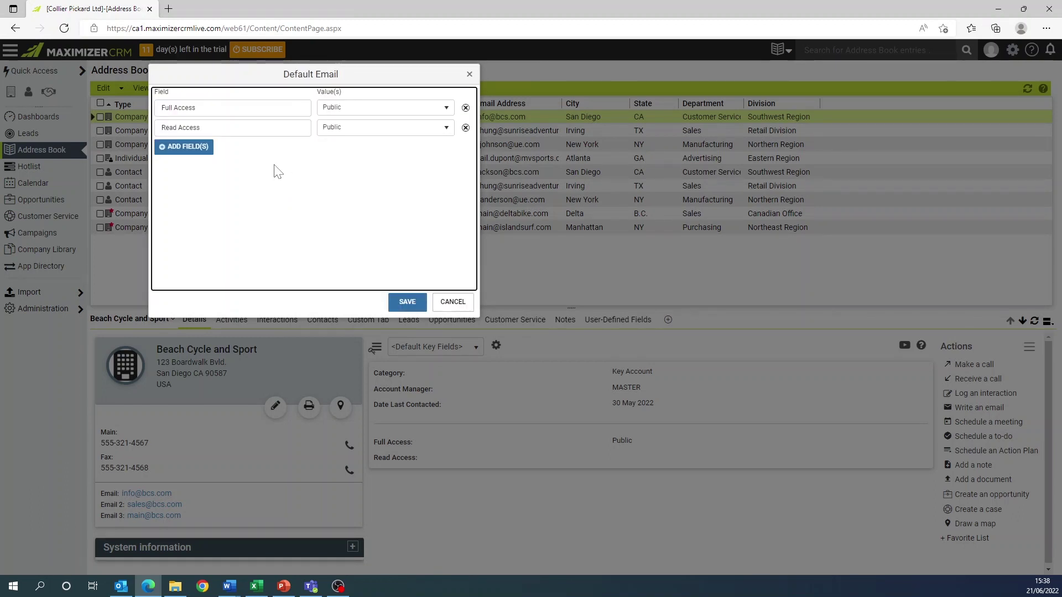
left_click(438, 307)
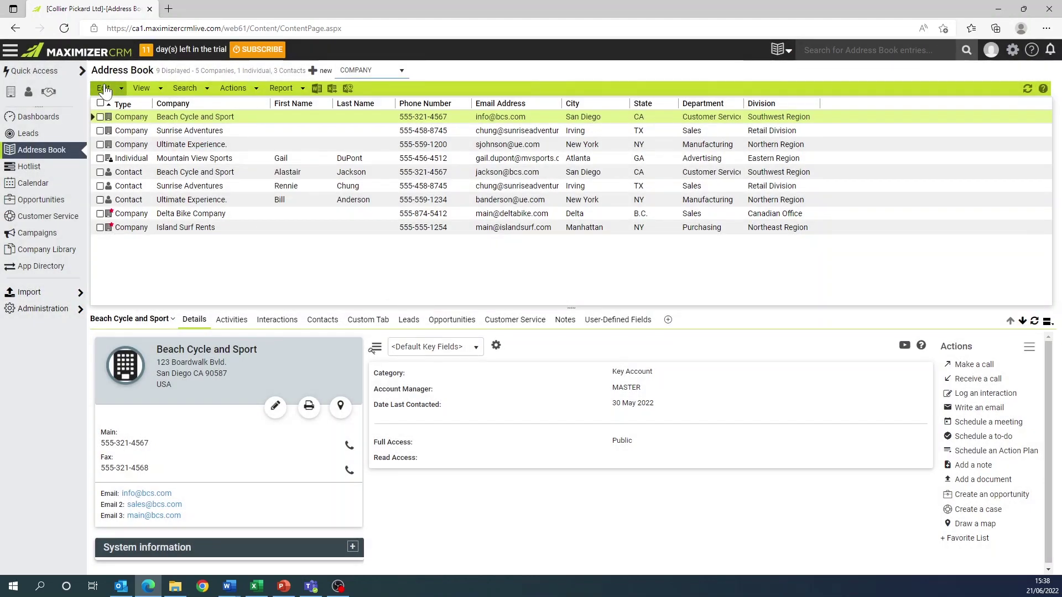
Step: Review the Default Email settings, close them, and show the Interactions list
left_click(104, 89)
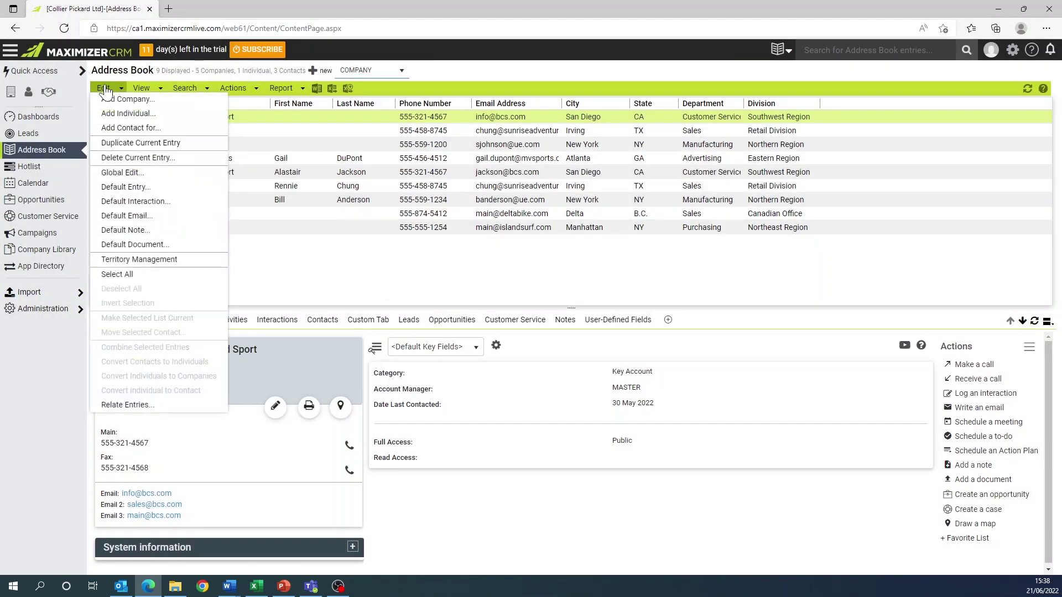
left_click(156, 216)
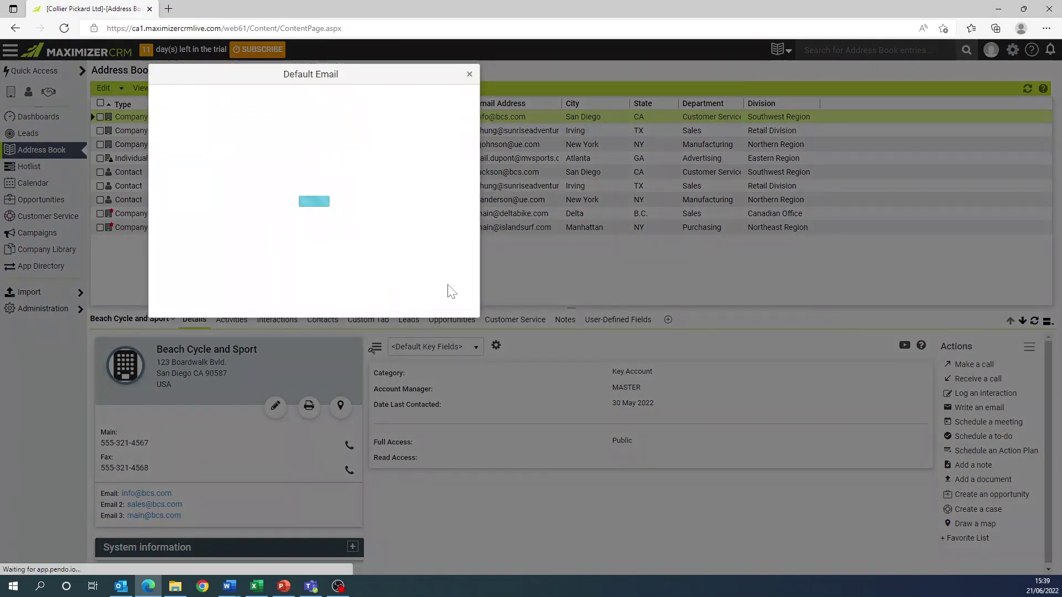
left_click(469, 75)
left_click(277, 323)
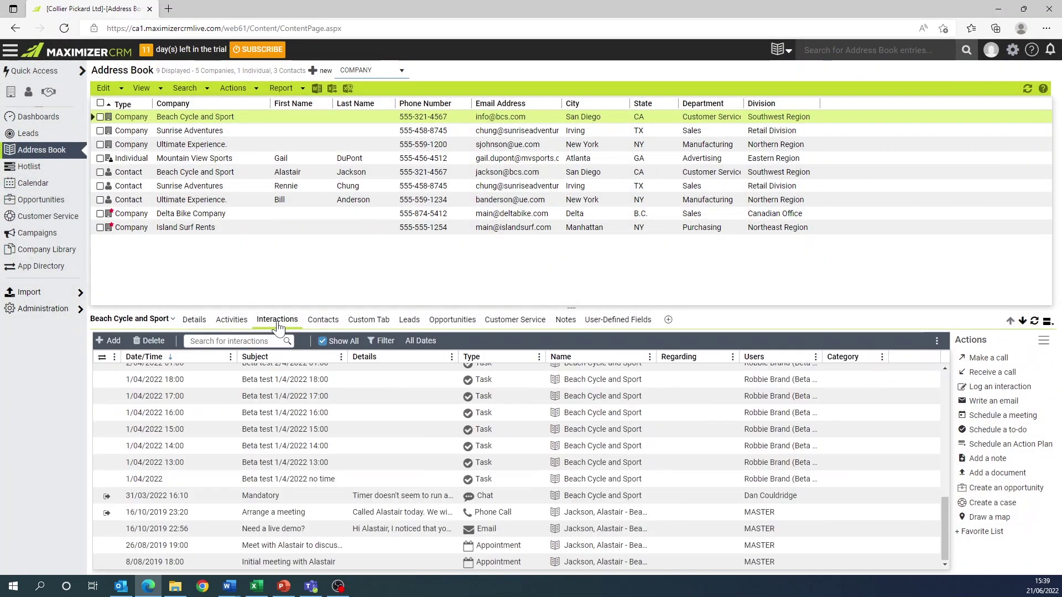
Step: List the addable interaction types (Appointment, Task, Action Plan, Chat, Phone Call, SMS) and the report types
left_click(115, 341)
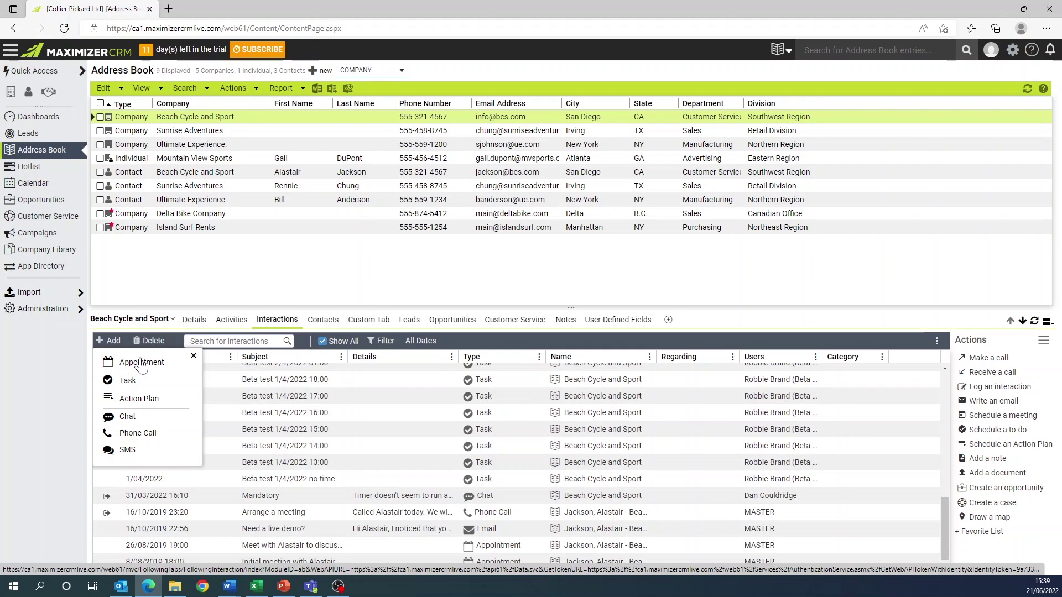
left_click(283, 89)
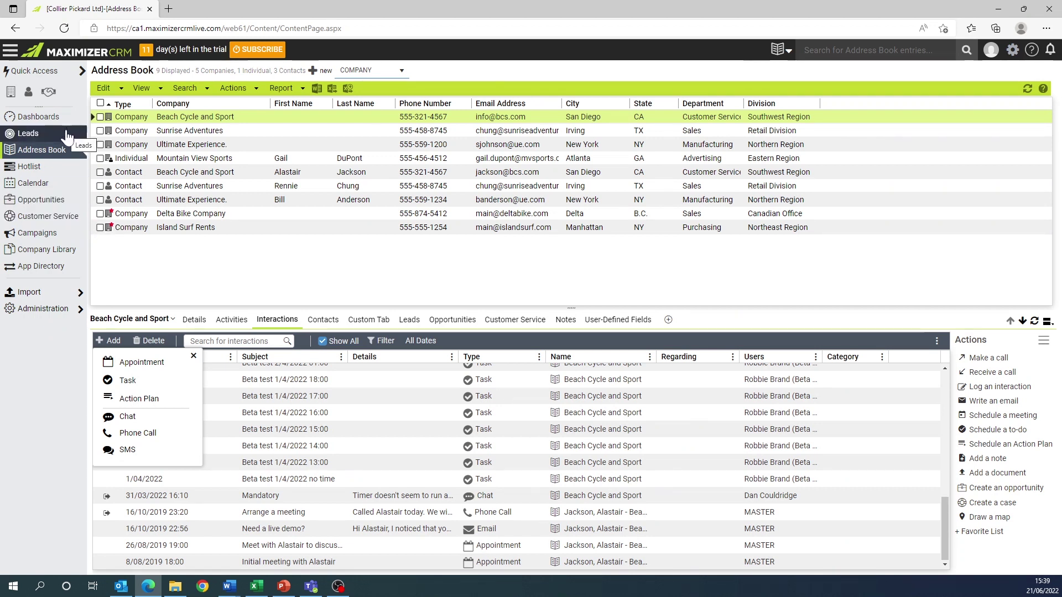
left_click(280, 90)
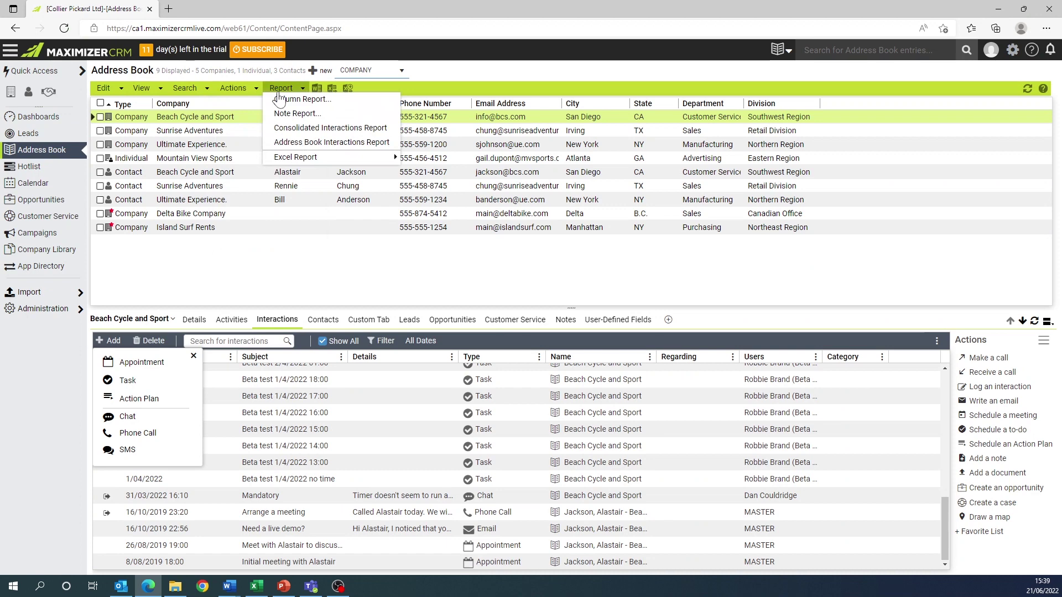
left_click(312, 128)
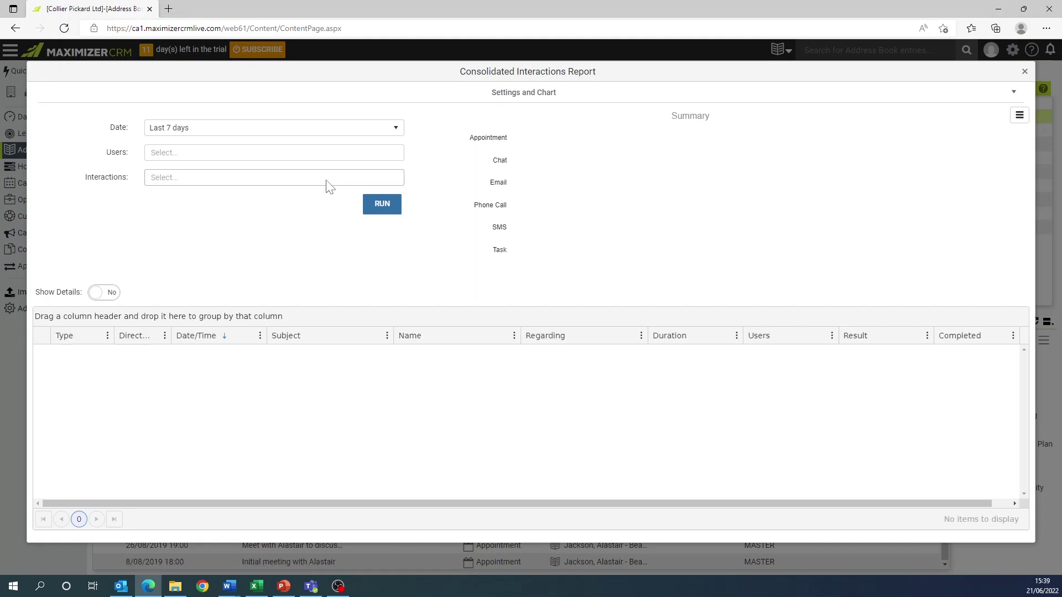
left_click(311, 177)
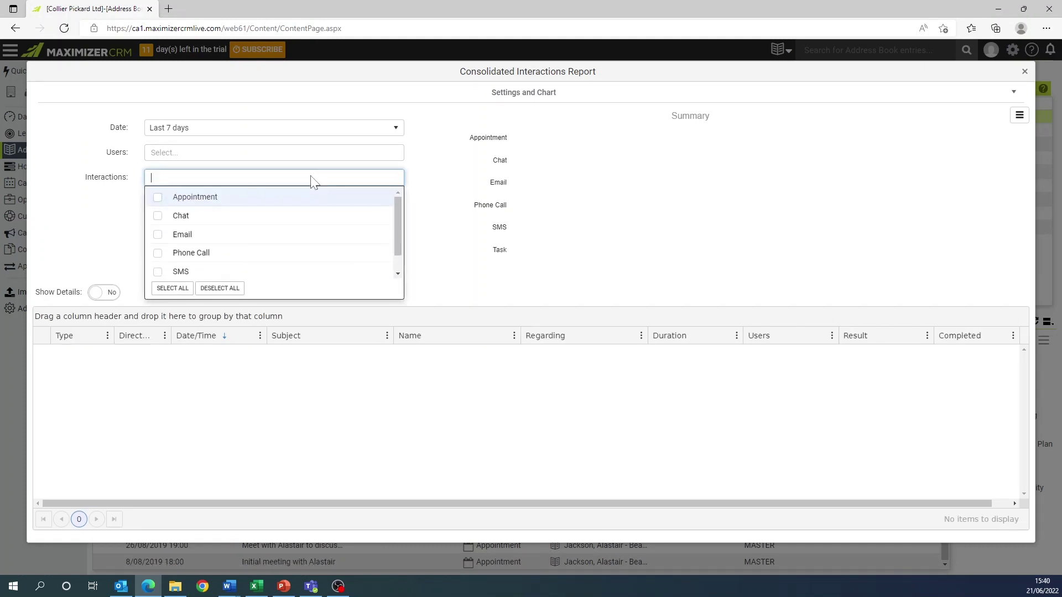
mouse_move(399, 218)
left_mouse_down()
mouse_move(397, 240)
mouse_move(407, 205)
left_mouse_up()
left_click(432, 253)
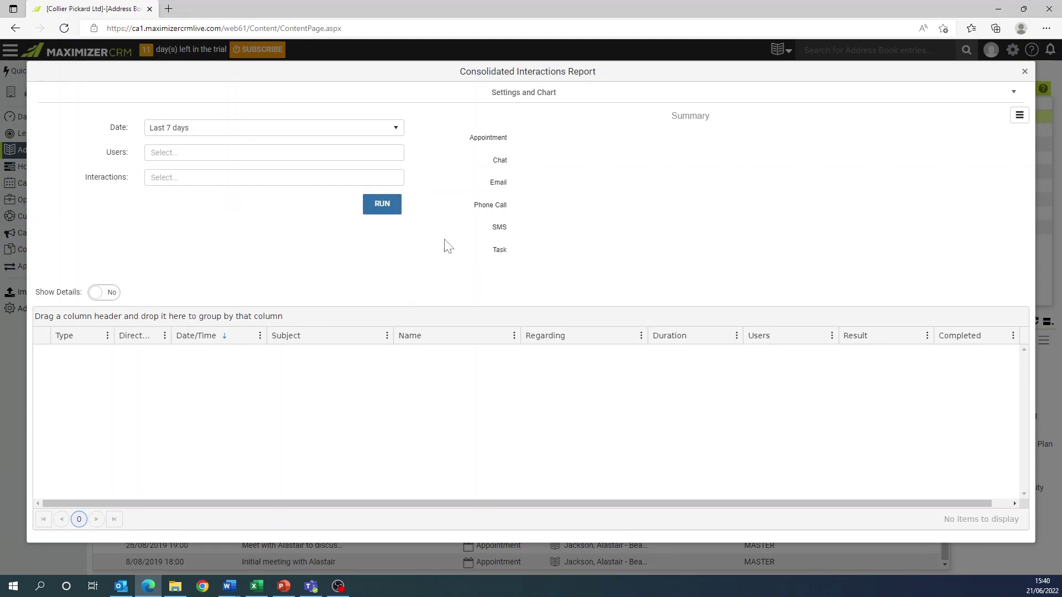
left_click(1024, 72)
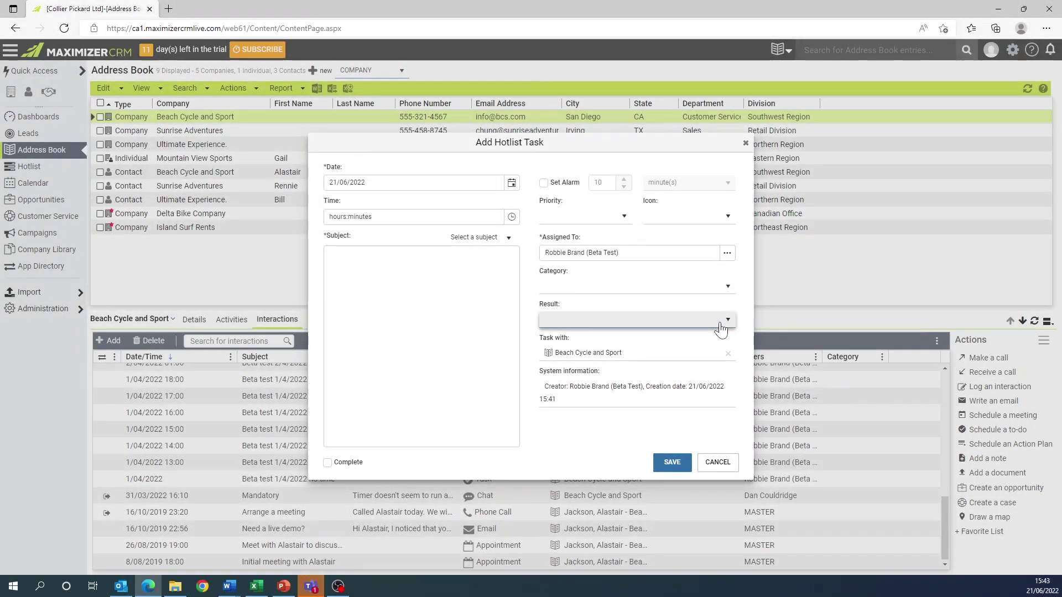
left_click(721, 322)
left_click(645, 400)
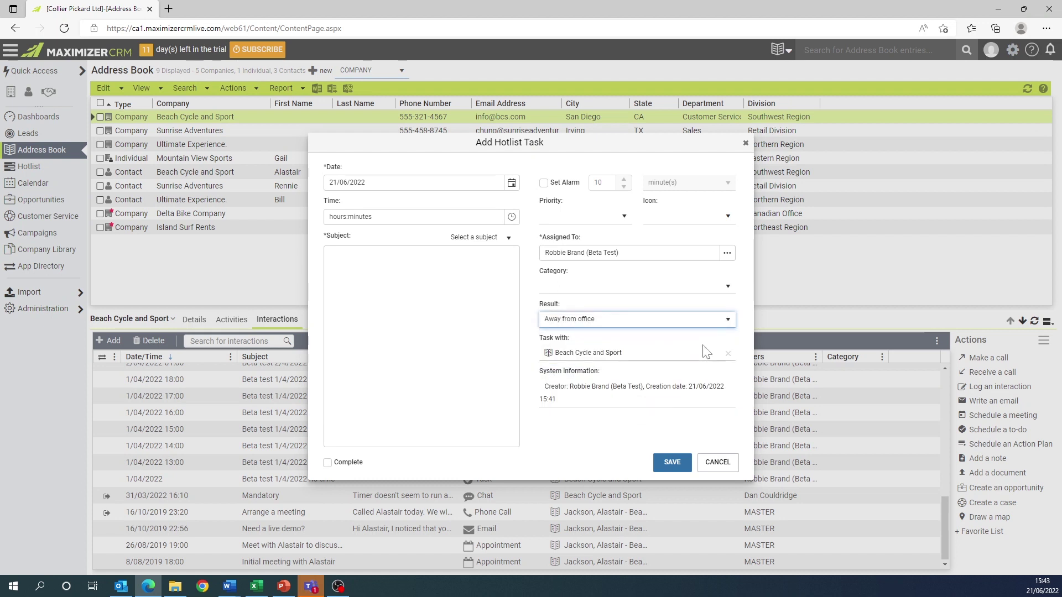
left_click(719, 287)
left_click(630, 320)
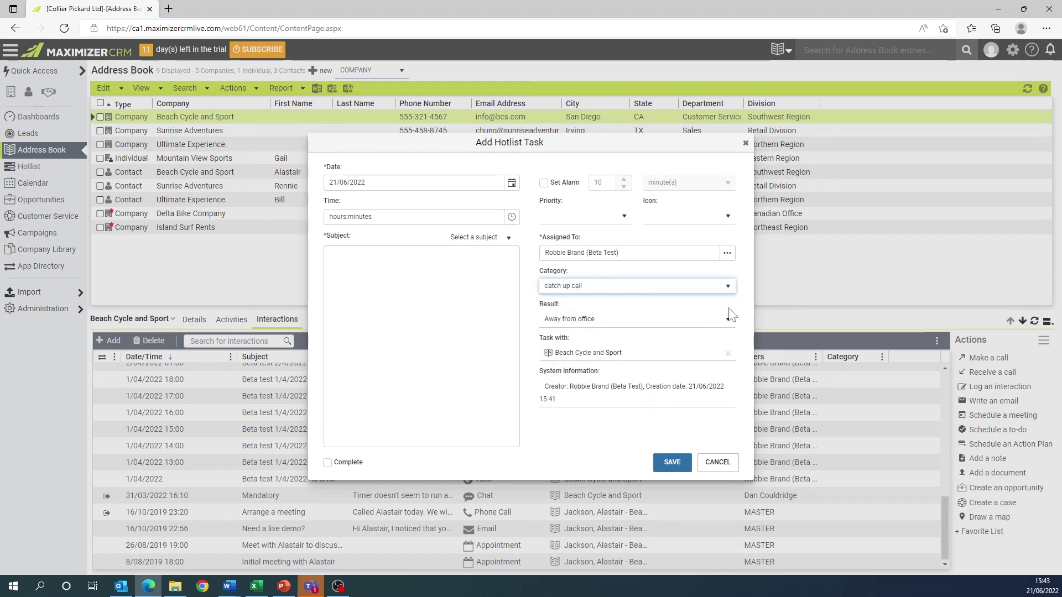
left_click(669, 465)
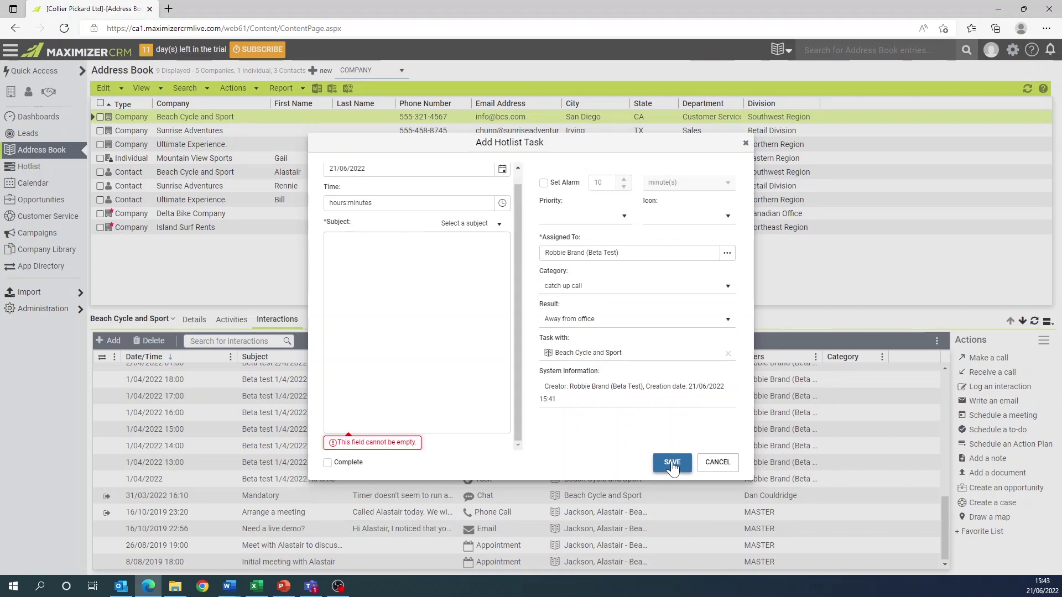
left_click(724, 465)
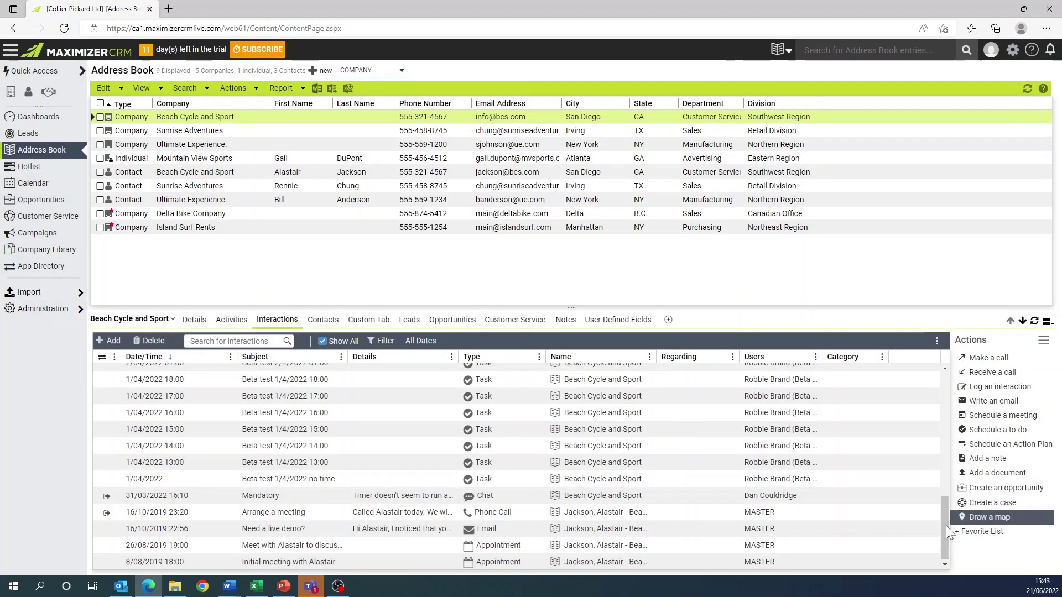
Step: Run the saved 'phone call search' from Search > Interactions after checking the Chats options
left_click_drag(941, 525, 938, 384)
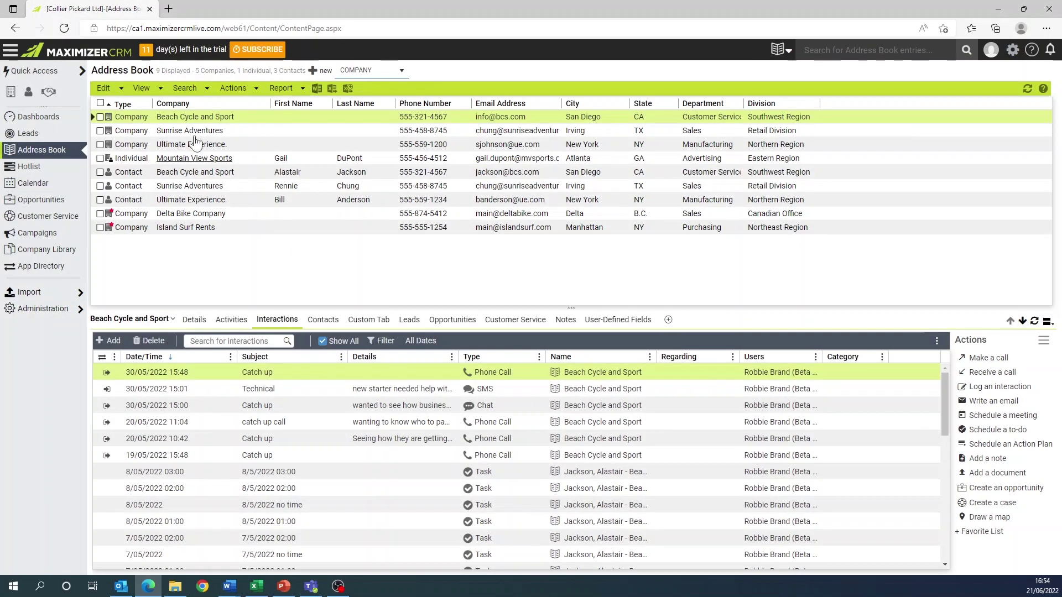
left_click(184, 90)
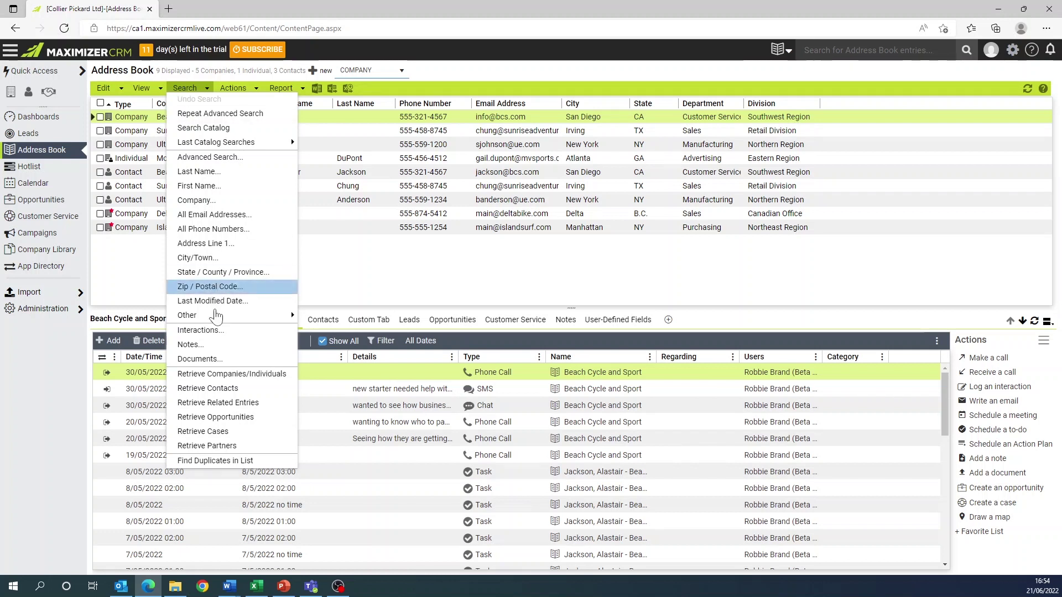
left_click(210, 335)
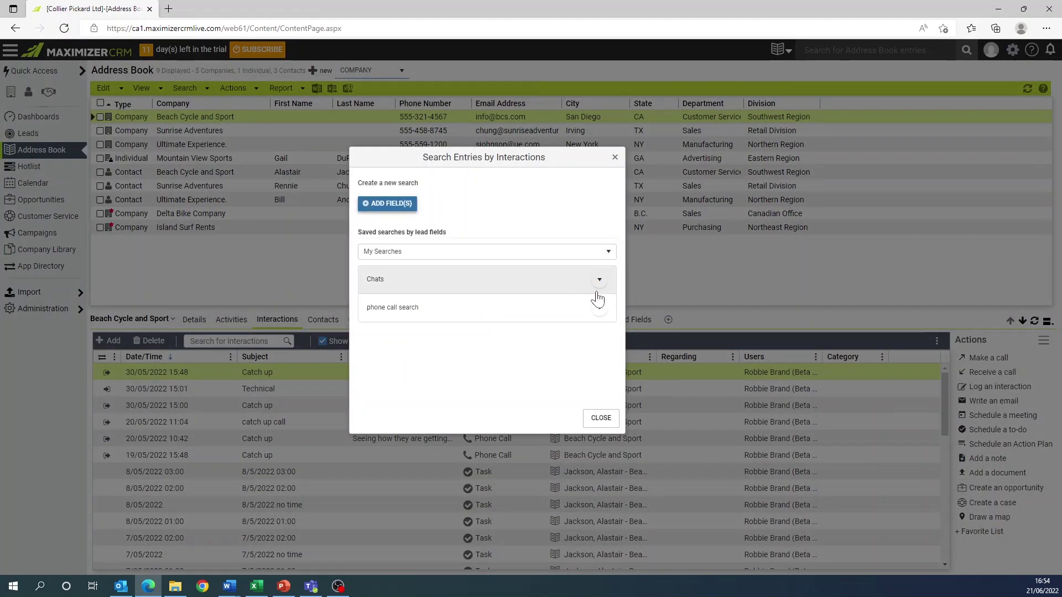
left_click(599, 280)
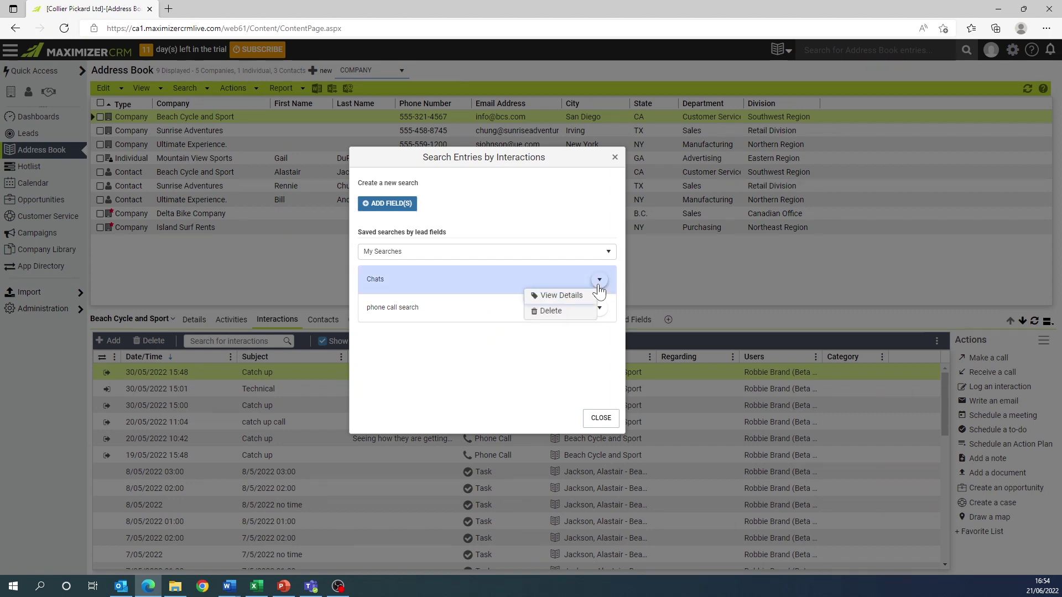
left_click(513, 381)
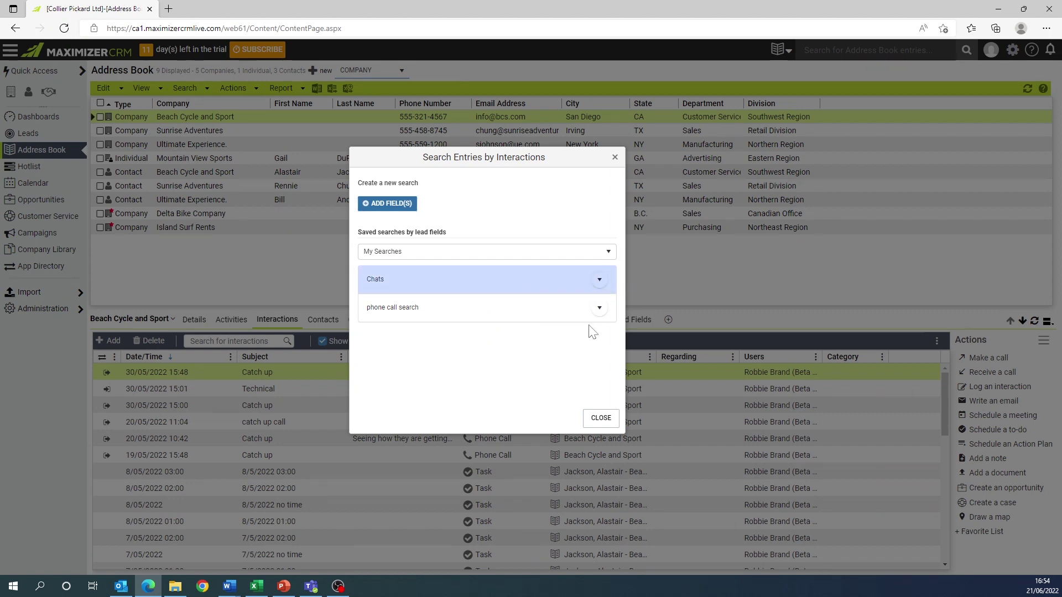
left_click(404, 308)
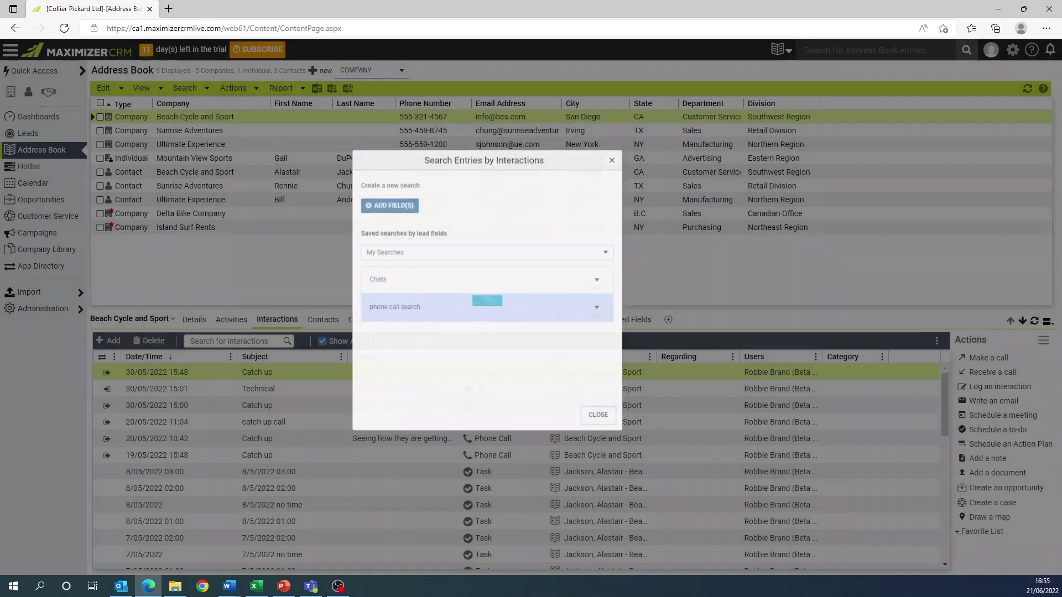